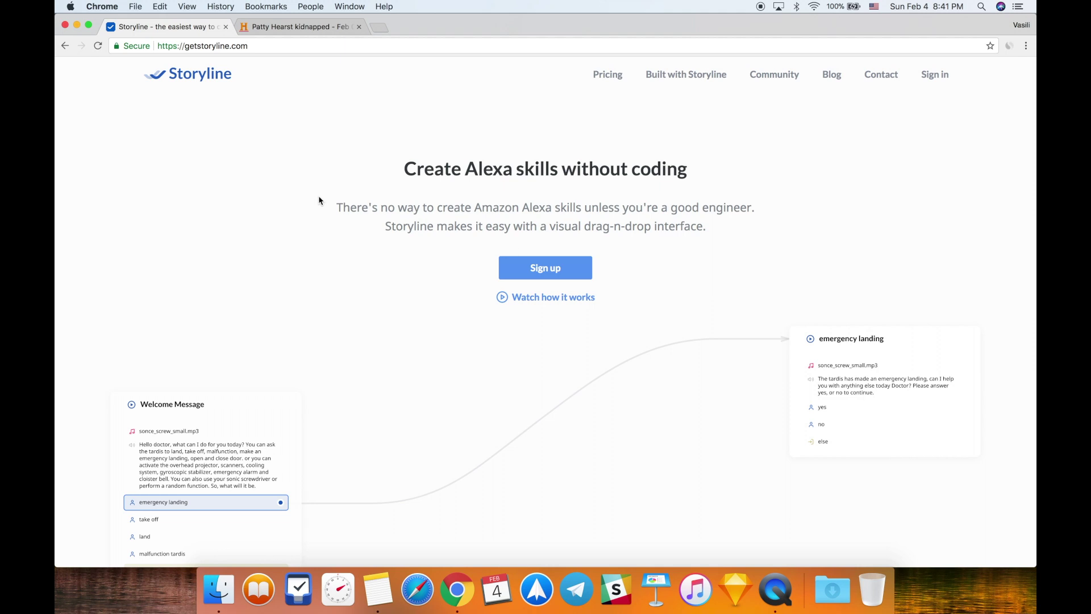
Sign up for Storyline with Google and land on the empty Your skills page.
{"action": "left_click", "coordinate": [217, 46]}
{"action": "left_click", "coordinate": [237, 202]}
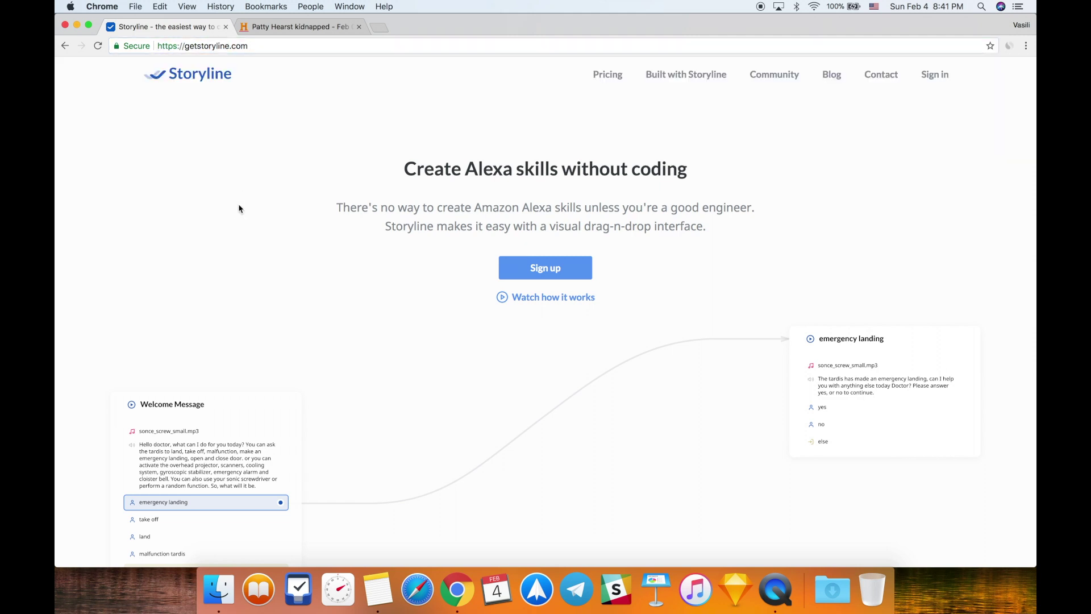
{"action": "left_click", "coordinate": [543, 267]}
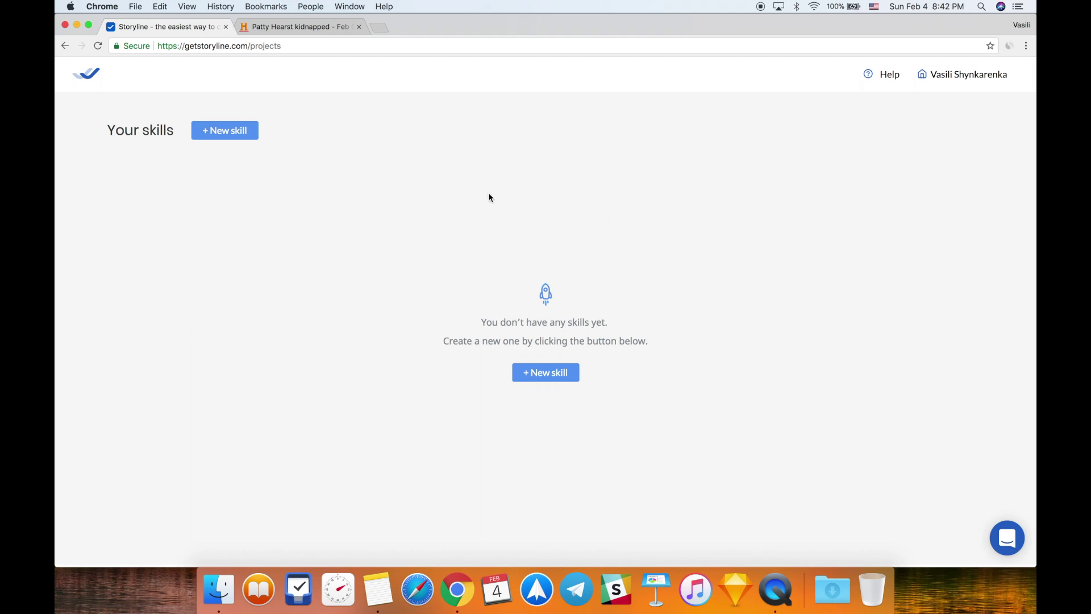
Create a new flash briefing skill named 'Today in History'.
{"action": "left_click", "coordinate": [240, 130]}
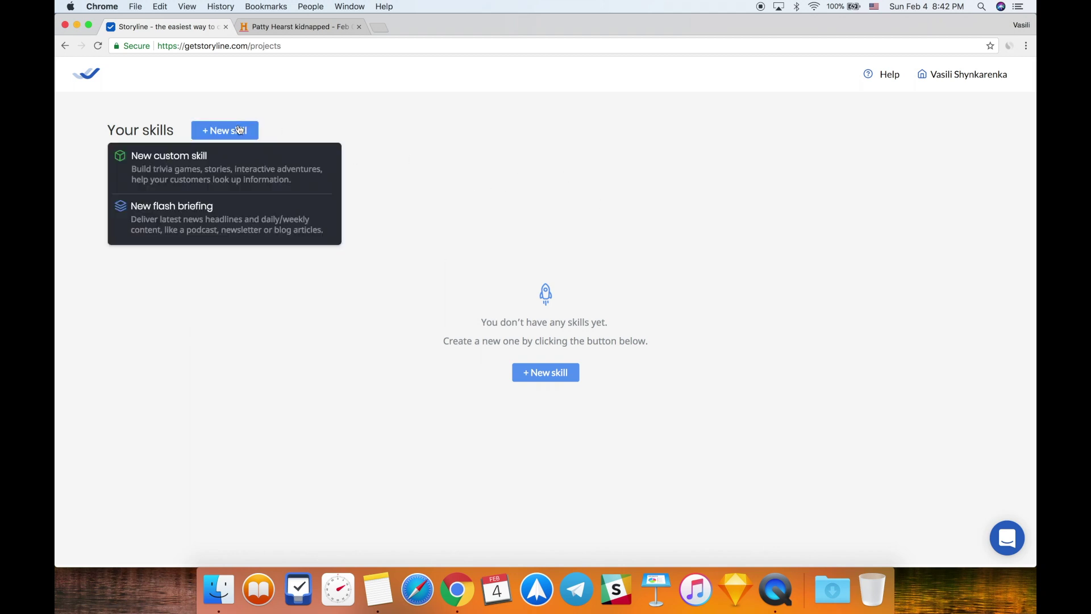
{"action": "left_click", "coordinate": [223, 224]}
{"action": "left_click", "coordinate": [475, 291]}
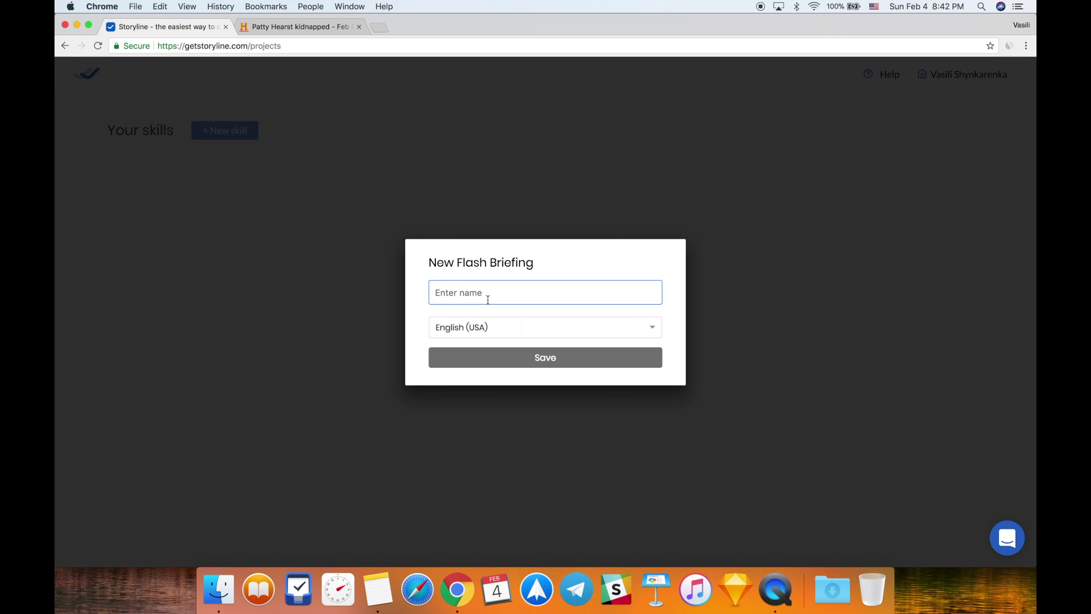
{"action": "type", "text": "Today "}
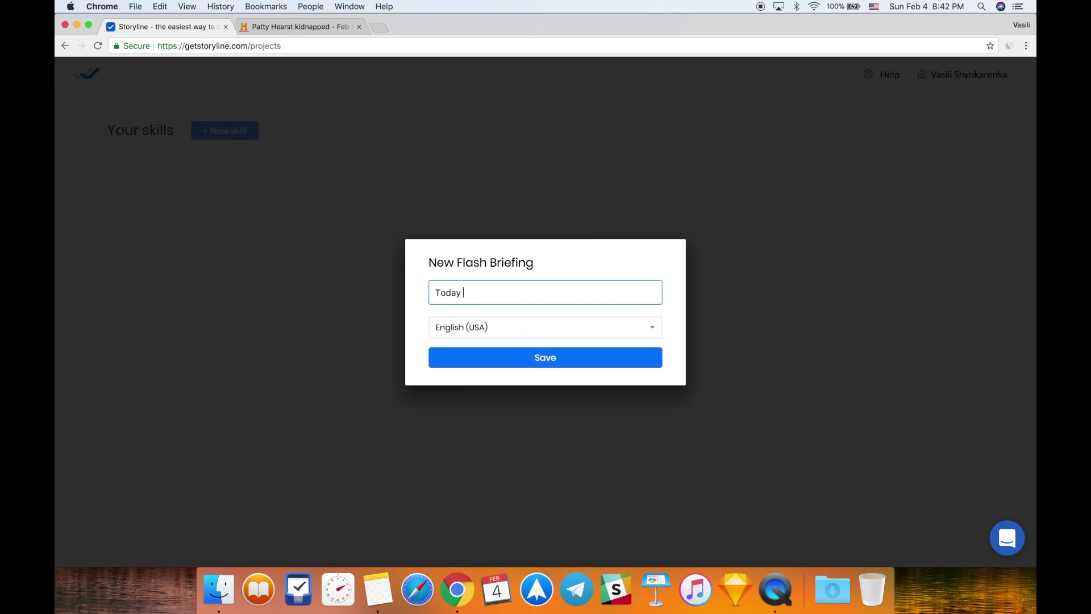
{"action": "type", "text": "in History"}
{"action": "left_click", "coordinate": [499, 369]}
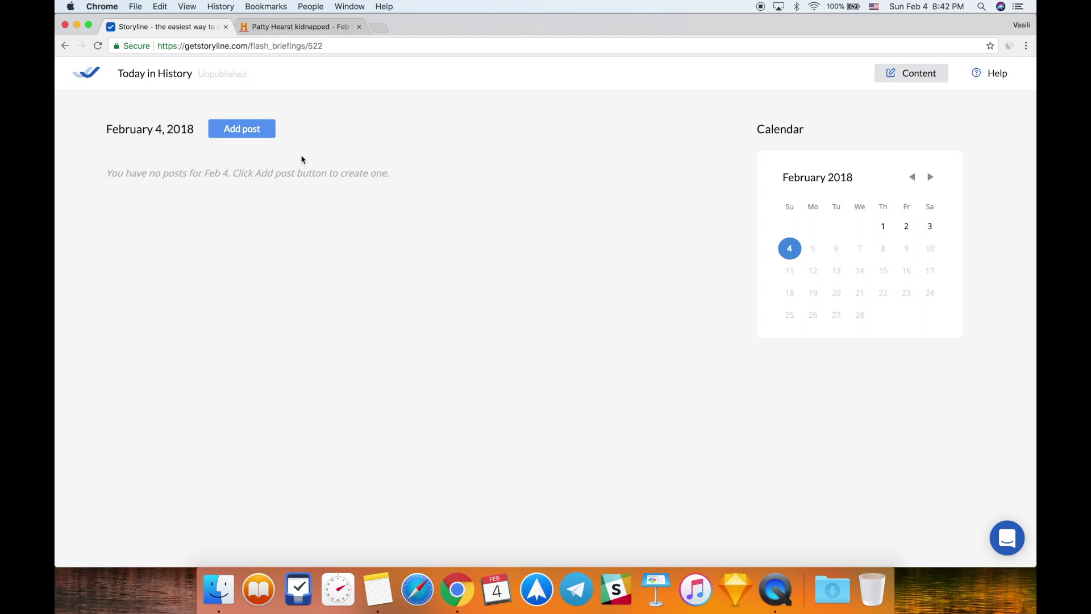
Add a new post for February 4, 2018 in the Today in History briefing.
{"action": "left_click", "coordinate": [257, 129]}
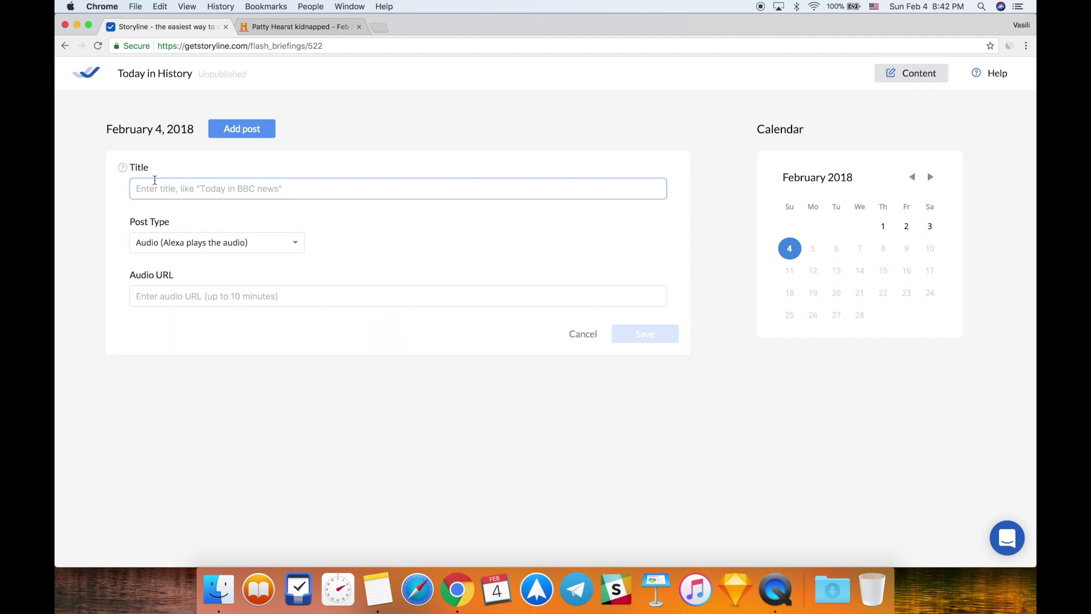
Title the post '1974 - Patty Hearst kidnapped' using the history.com headline.
{"action": "mouse_move", "coordinate": [122, 169]}
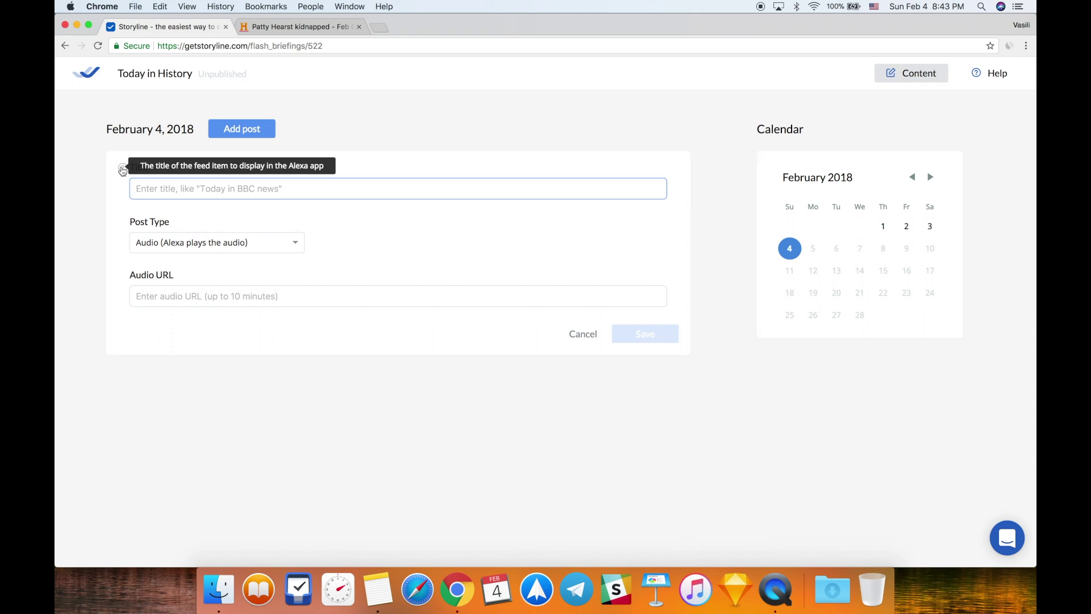
{"action": "key", "text": "ctrl+Tab"}
{"action": "double_click", "coordinate": [214, 197]}
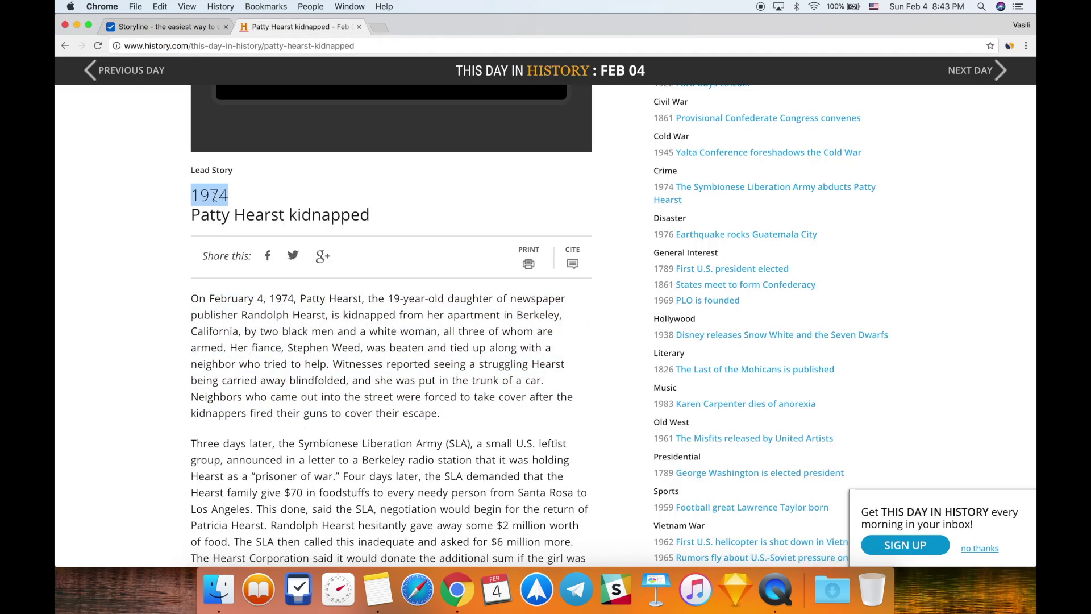
{"action": "left_click", "coordinate": [362, 214], "text": "shift"}
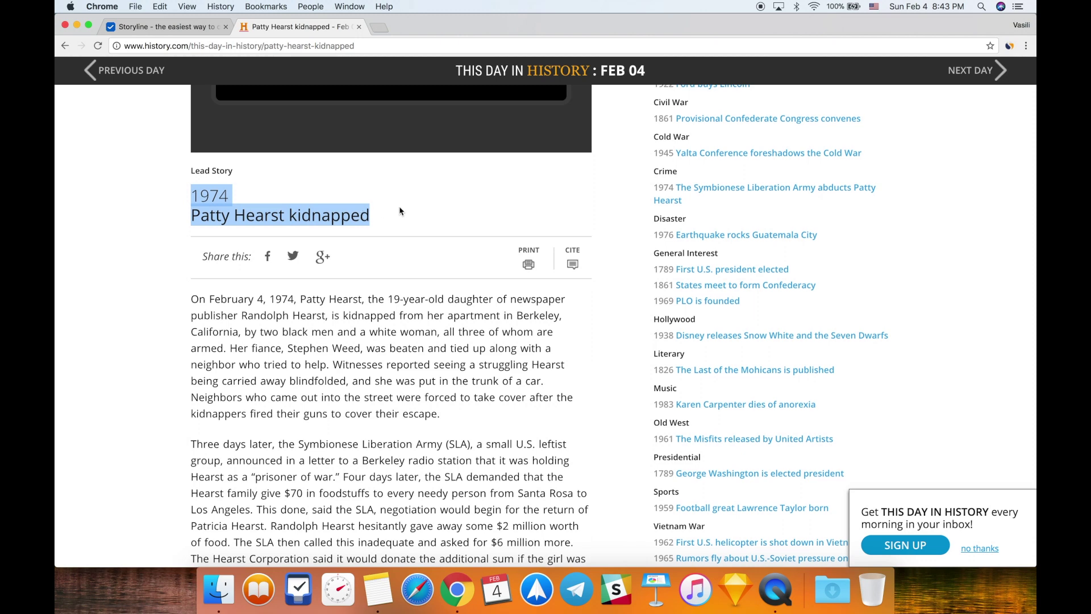
{"action": "key", "text": "super+c"}
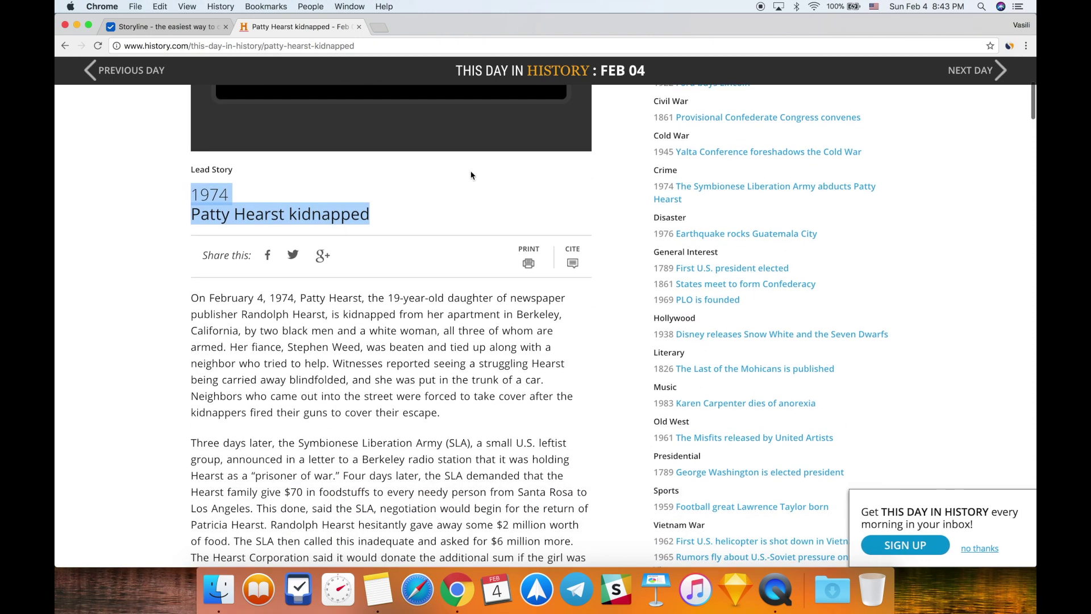
{"action": "key", "text": "ctrl+Tab"}
{"action": "left_click", "coordinate": [158, 188]}
{"action": "key", "text": "super+v"}
{"action": "type", "text": "-"}
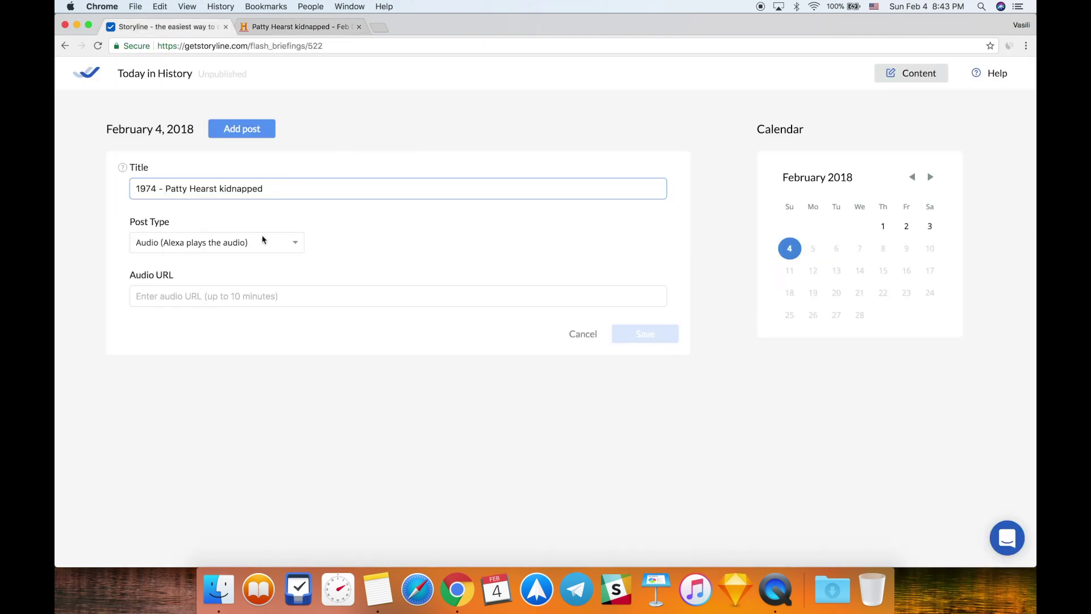
{"action": "left_click", "coordinate": [309, 240]}
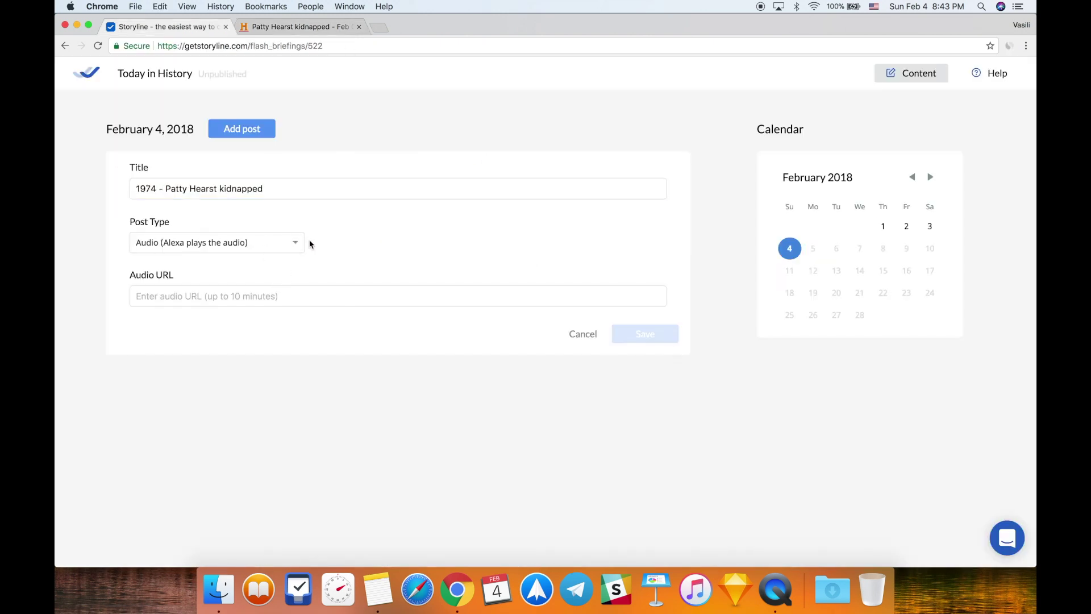
Make the post a Text post containing the article's first paragraph, and save it.
{"action": "left_click", "coordinate": [275, 243]}
{"action": "left_click", "coordinate": [214, 263]}
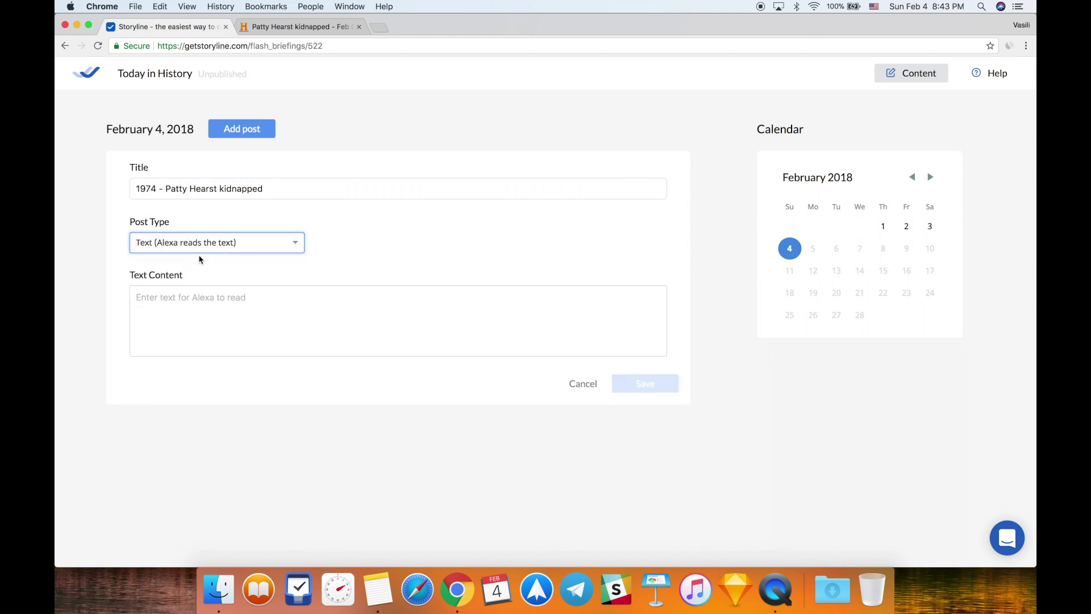
{"action": "left_click", "coordinate": [186, 300]}
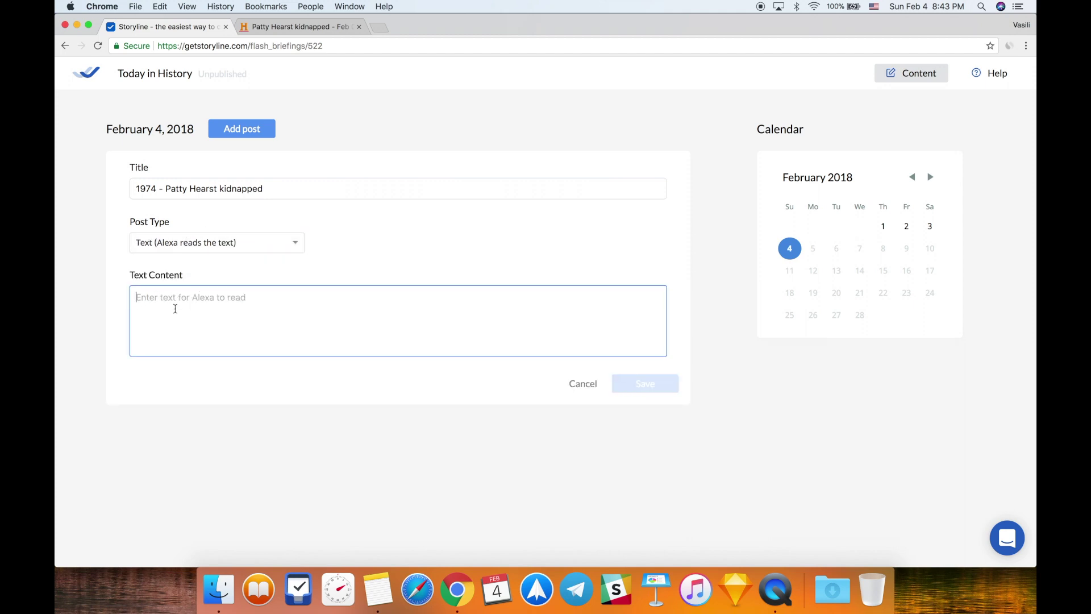
{"action": "key", "text": "ctrl+Tab"}
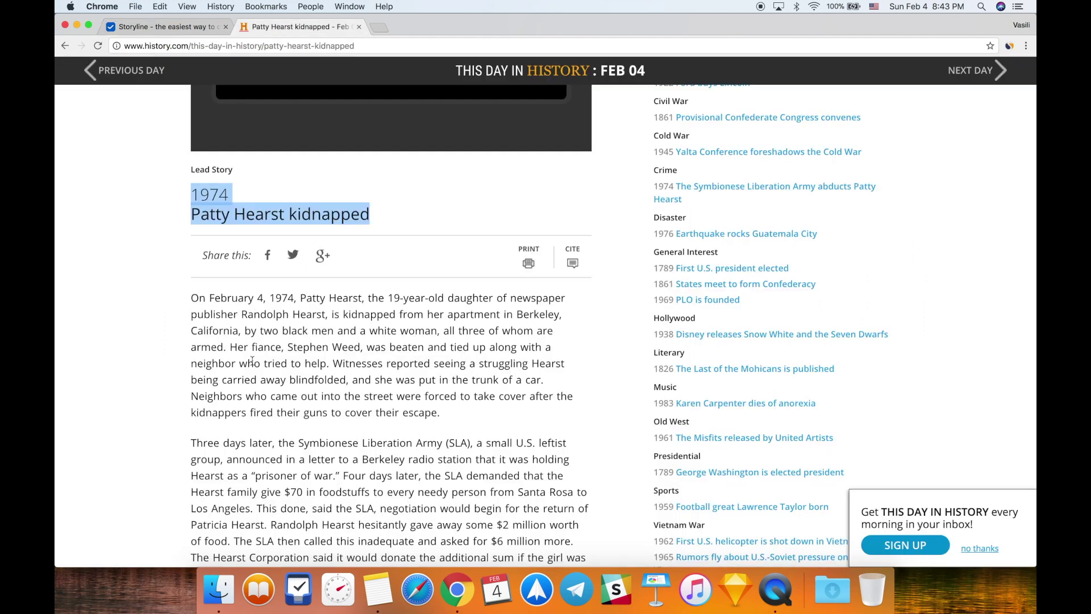
{"action": "triple_click", "coordinate": [320, 371]}
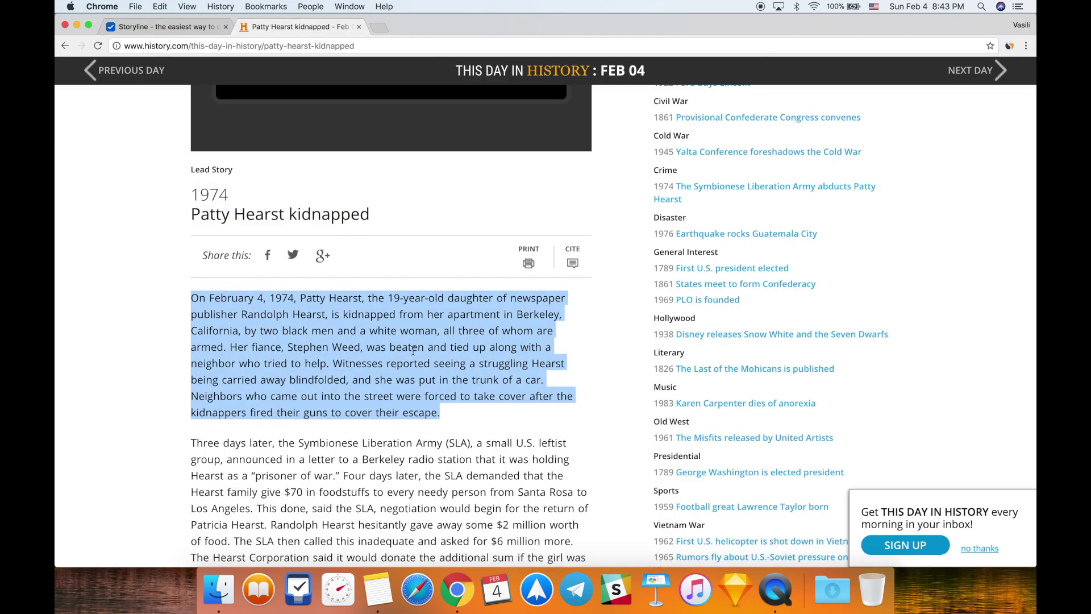
{"action": "key", "text": "ctrl+Tab"}
{"action": "key", "text": "super+v"}
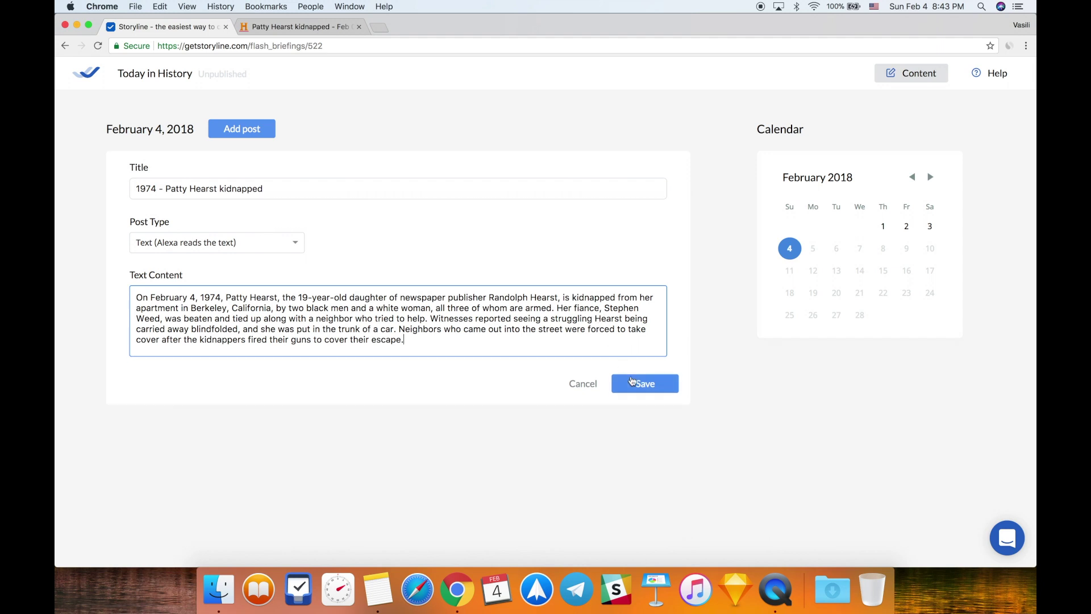
{"action": "left_click", "coordinate": [632, 381]}
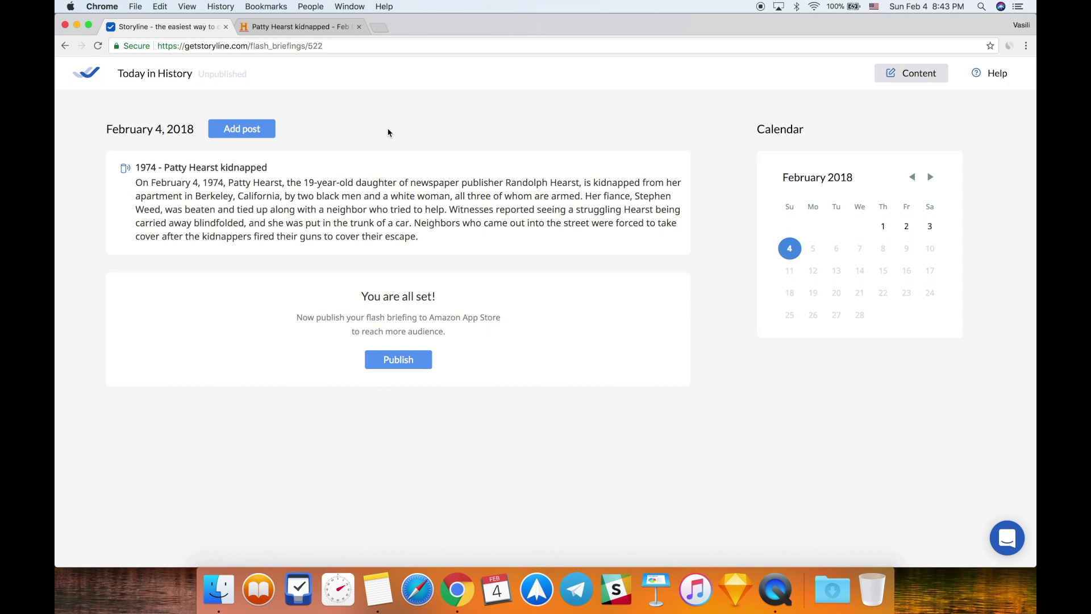
{"action": "key", "text": "super+t"}
On the Amazon Alexa site, filter Your Skills by 'today'.
{"action": "type", "text": "a"}
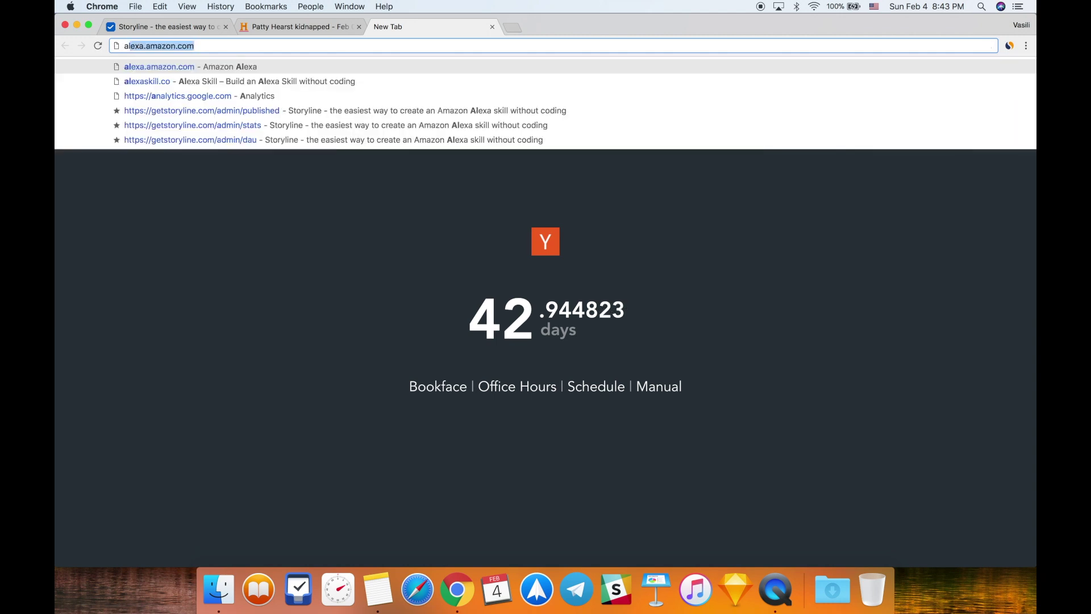
{"action": "type", "text": "lexa"}
{"action": "key", "text": "Return"}
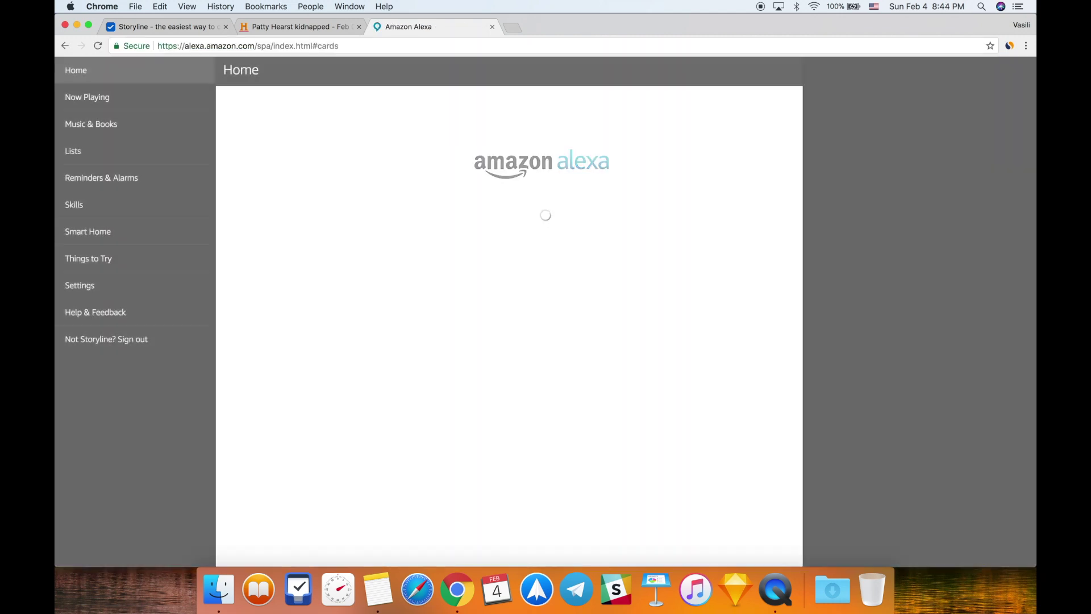
{"action": "left_click", "coordinate": [176, 211]}
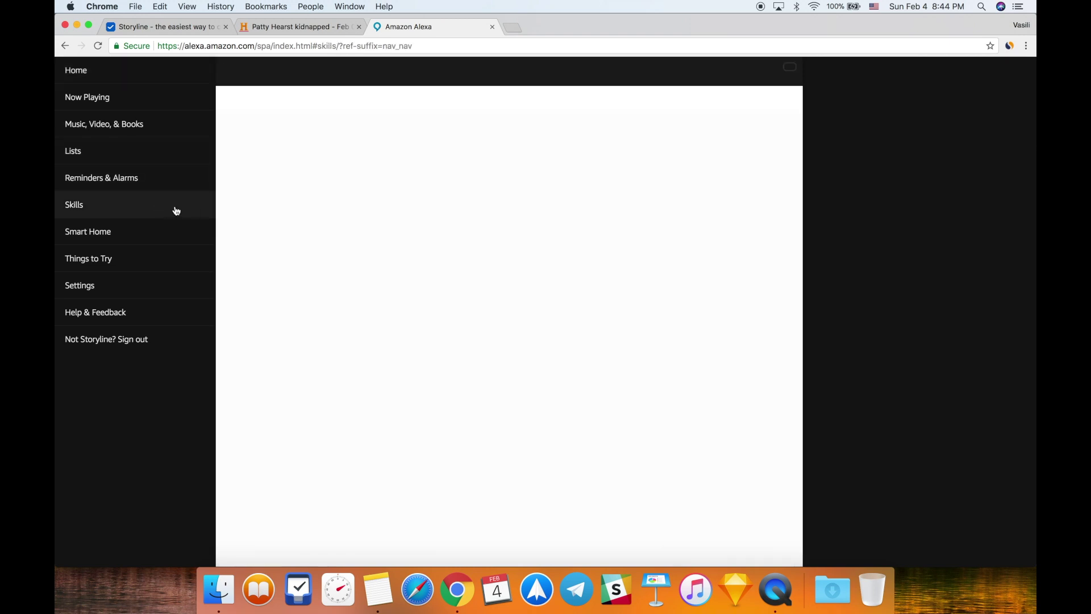
{"action": "left_click", "coordinate": [765, 75]}
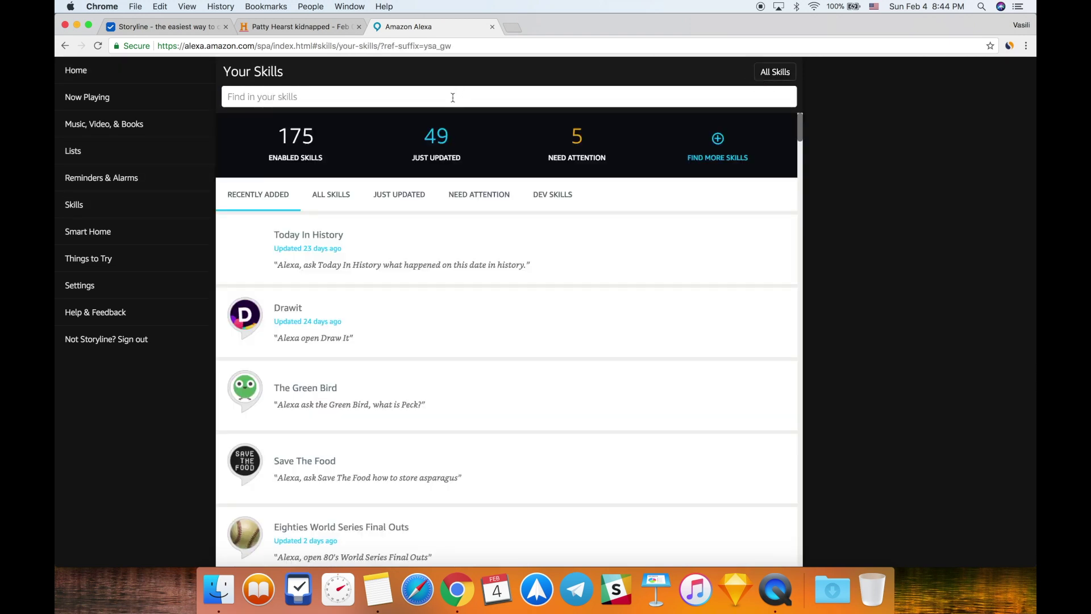
{"action": "left_click", "coordinate": [453, 97]}
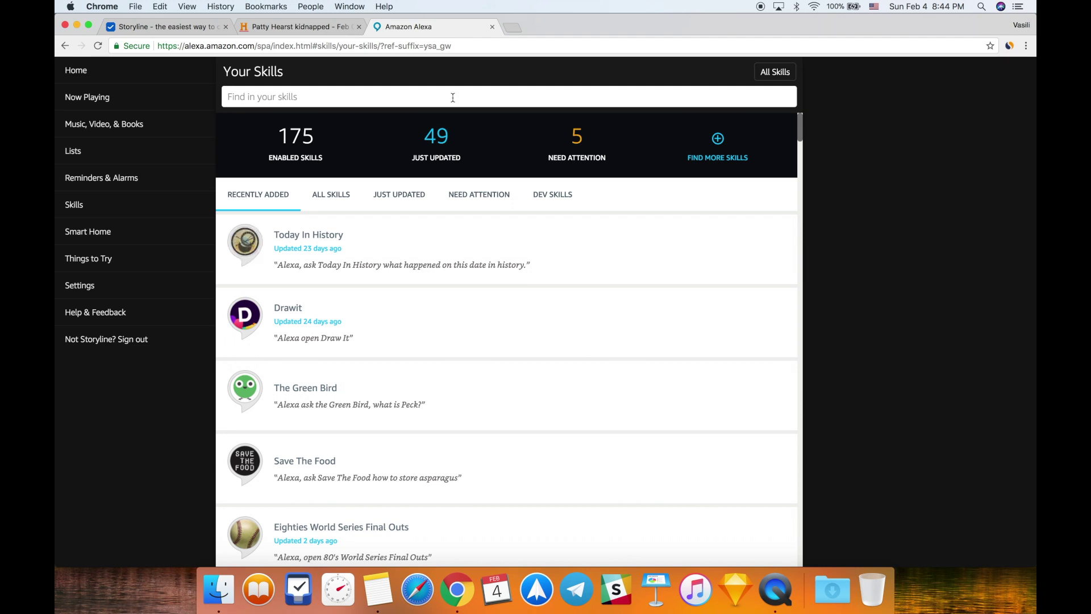
{"action": "type", "text": "today"}
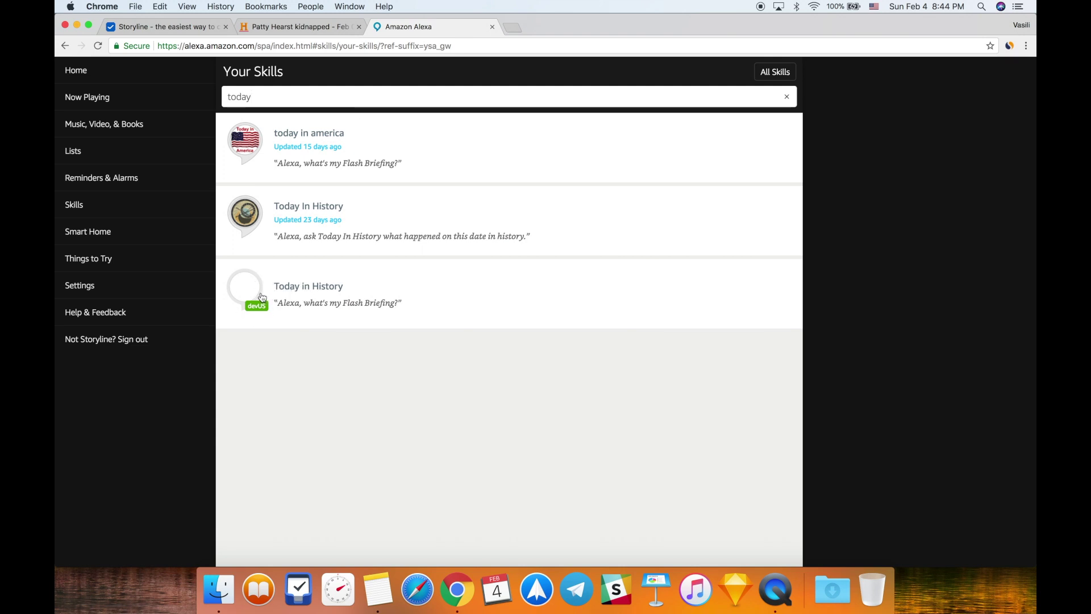
{"action": "left_click", "coordinate": [264, 294]}
Enable the development Today in History skill and return to the Storyline tab.
{"action": "left_click", "coordinate": [653, 127]}
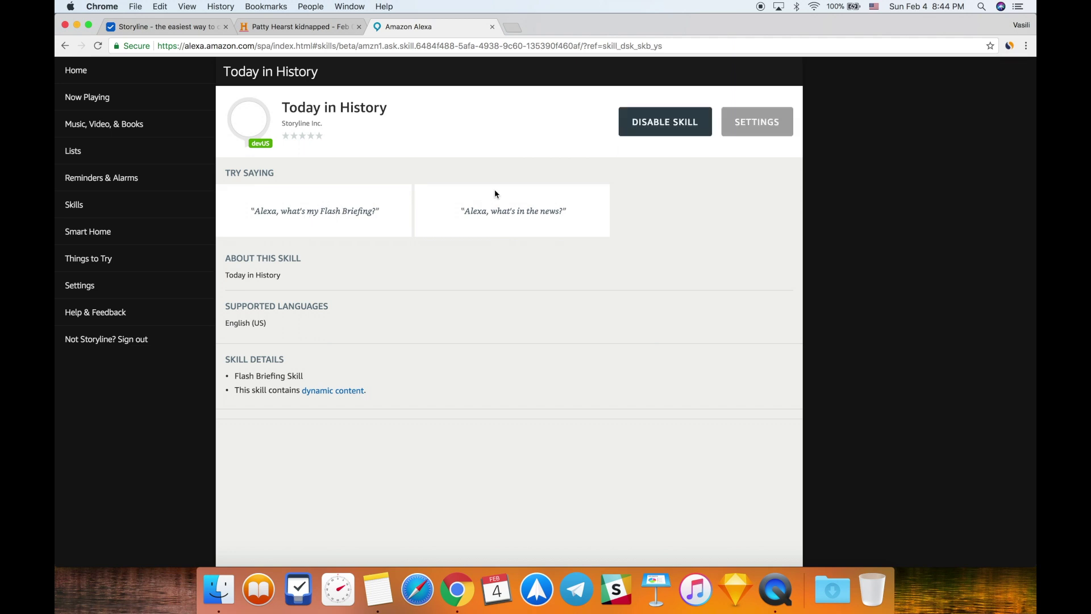
{"action": "left_click", "coordinate": [143, 33]}
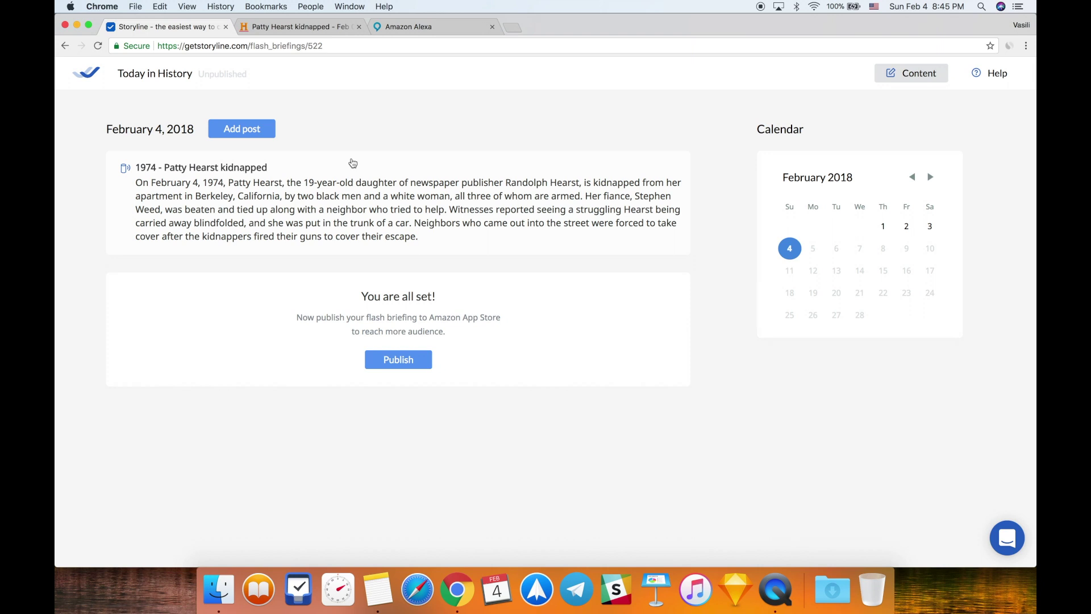
Start a new February 4 post titled '1976 - Earthquake rocks Guatemala City' from the article headline.
{"action": "left_click", "coordinate": [263, 132]}
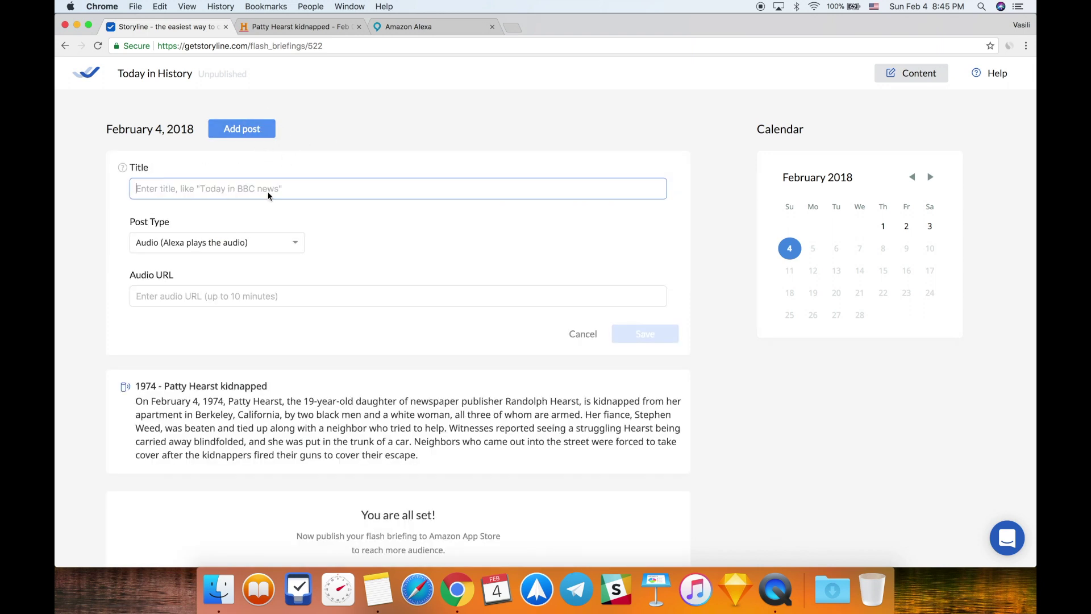
{"action": "key", "text": "ctrl+Tab"}
{"action": "left_click", "coordinate": [698, 234]}
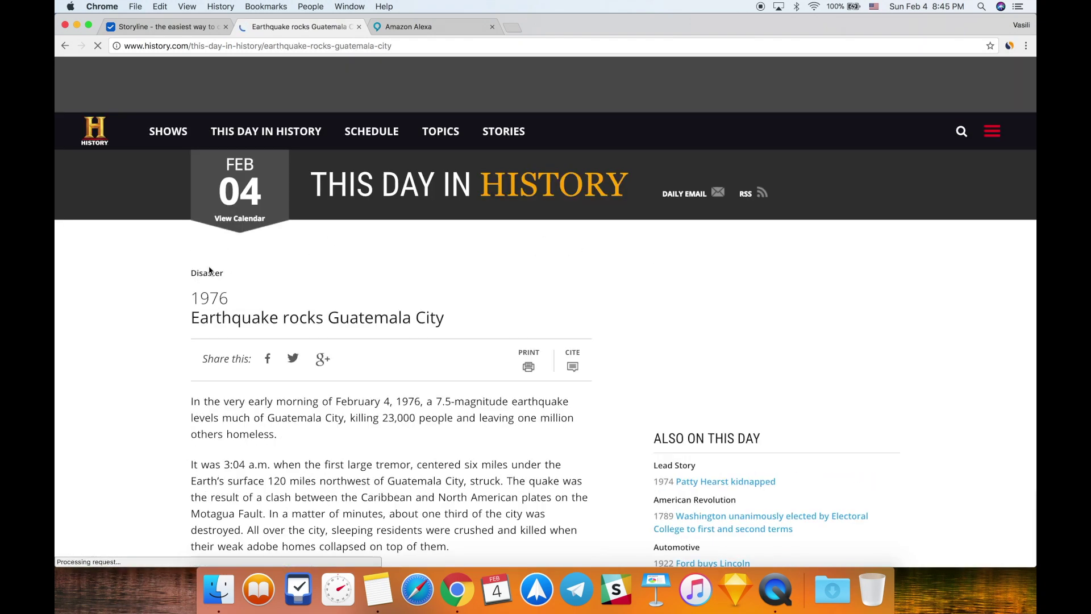
{"action": "left_click_drag", "start_coordinate": [191, 291], "coordinate": [446, 317]}
{"action": "key", "text": "ctrl+shift+Tab"}
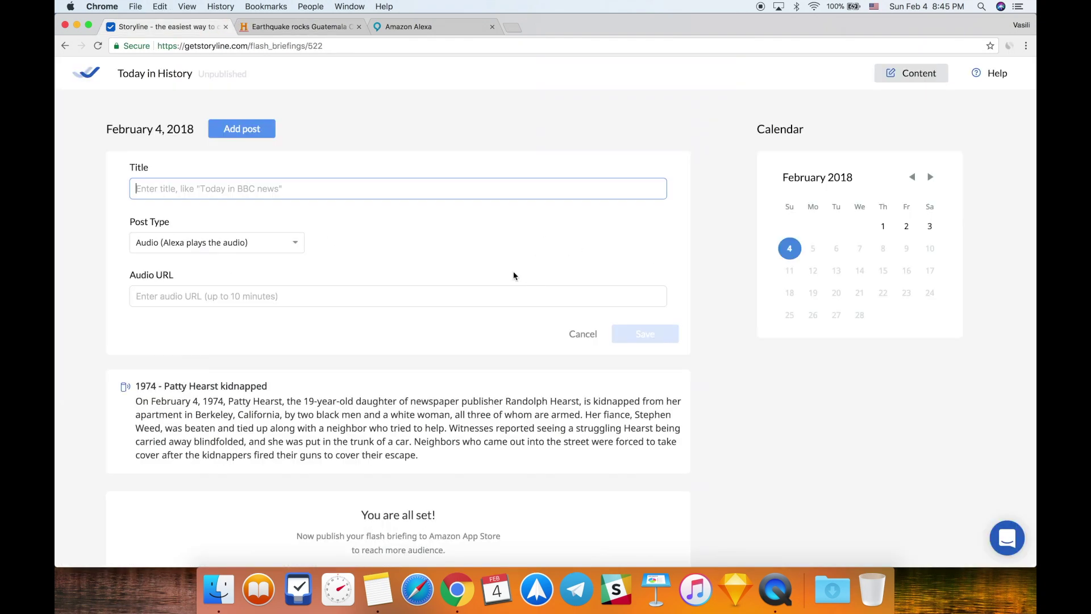
{"action": "type", "text": "1976Earthquake rocks Guatemala City"}
{"action": "key", "text": "super+Left"}
{"action": "key", "text": "Right"}
{"action": "key", "text": "Right"}
{"action": "key", "text": "Right"}
{"action": "key", "text": "Right"}
{"action": "type", "text": "-"}
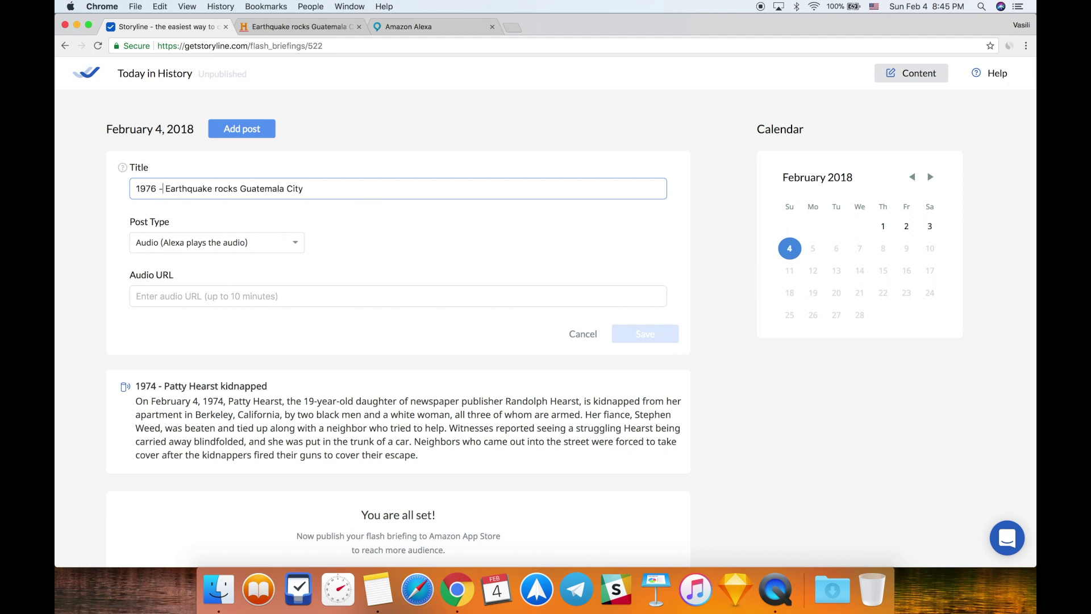
{"action": "key", "text": "super+a"}
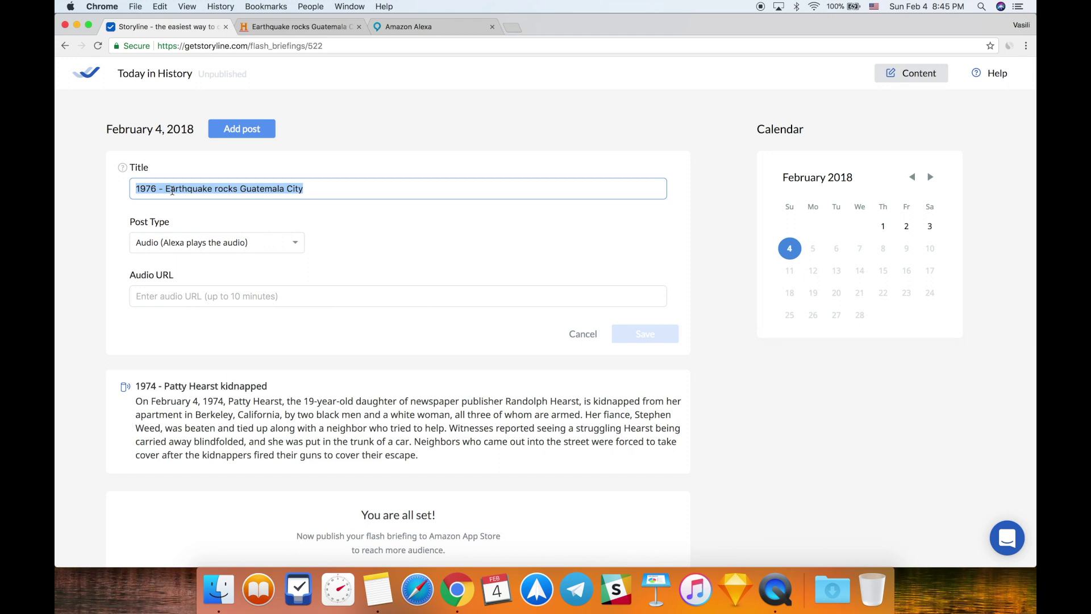
Make it a Text post with the article's opening two paragraphs, fixing the first letter, and save.
{"action": "left_click", "coordinate": [188, 242]}
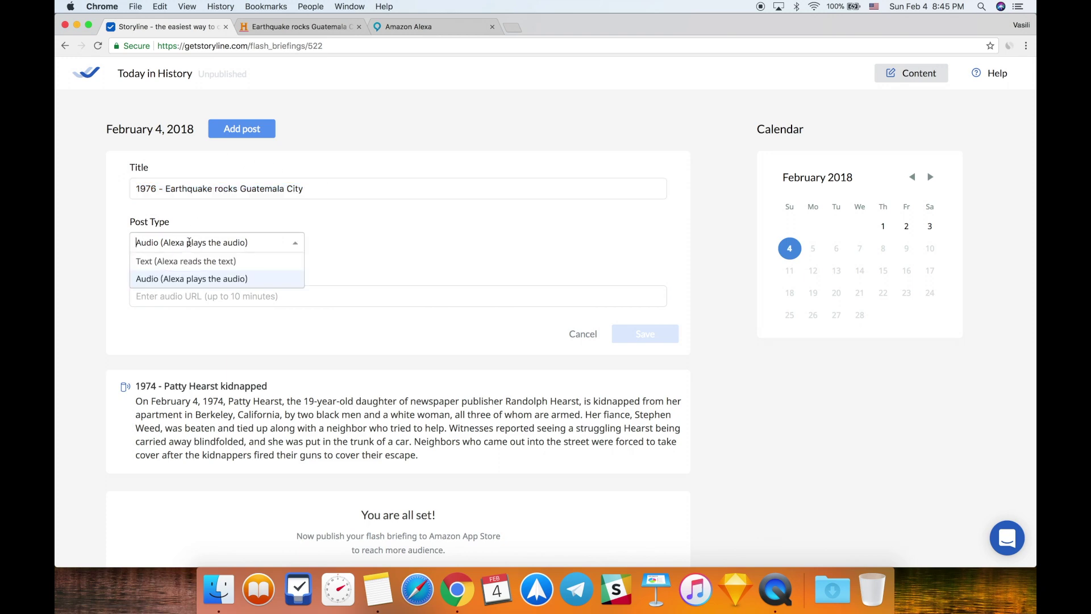
{"action": "left_click", "coordinate": [160, 262]}
{"action": "left_click", "coordinate": [162, 308]}
{"action": "key", "text": "ctrl+Tab"}
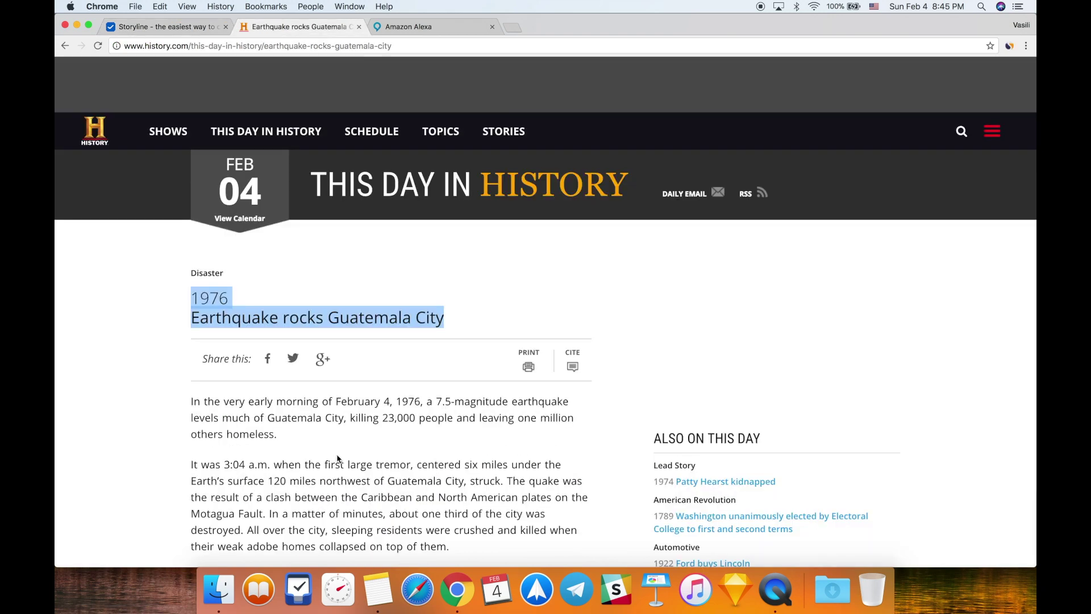
{"action": "scroll", "coordinate": [337, 459], "scroll_direction": "down", "scroll_amount": 4}
{"action": "left_click_drag", "start_coordinate": [465, 438], "coordinate": [192, 288]}
{"action": "key", "text": "super+c"}
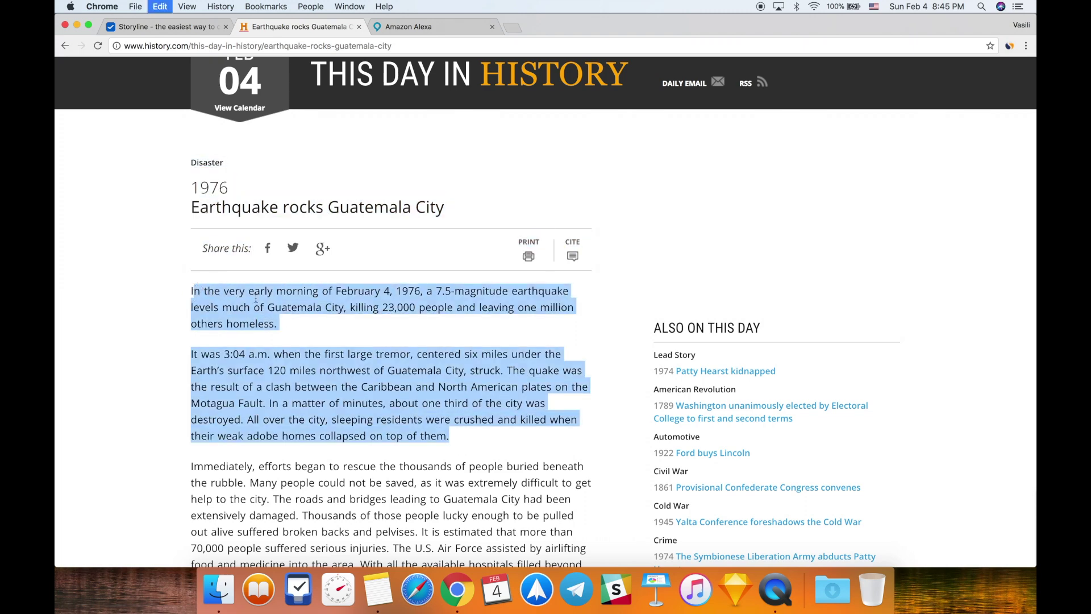
{"action": "key", "text": "ctrl+shift+Tab"}
{"action": "key", "text": "super+v"}
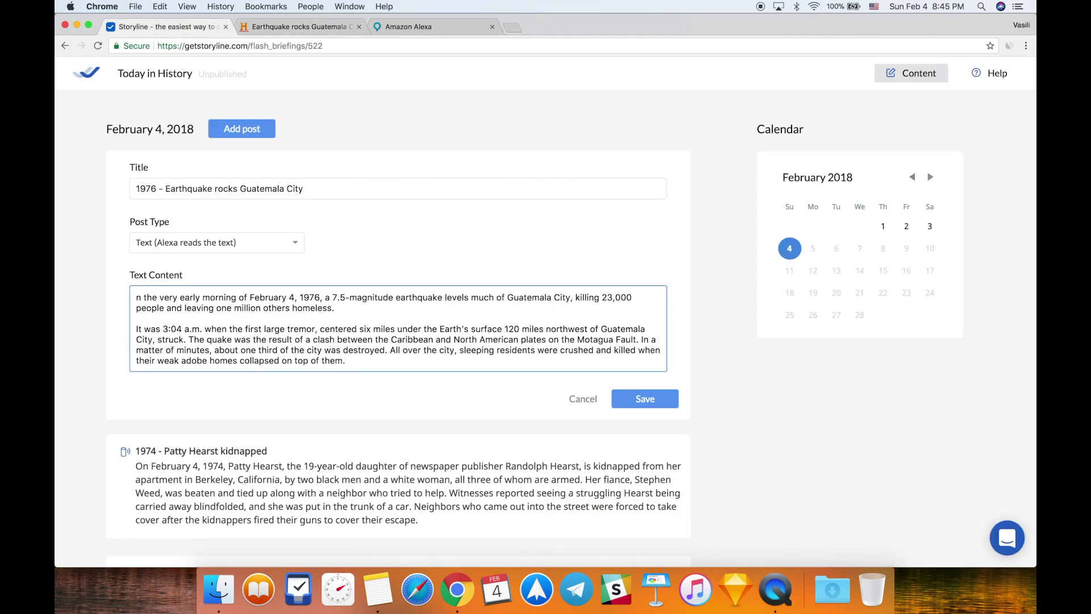
{"action": "type", "text": "I"}
{"action": "left_click", "coordinate": [686, 338]}
{"action": "left_click", "coordinate": [645, 399]}
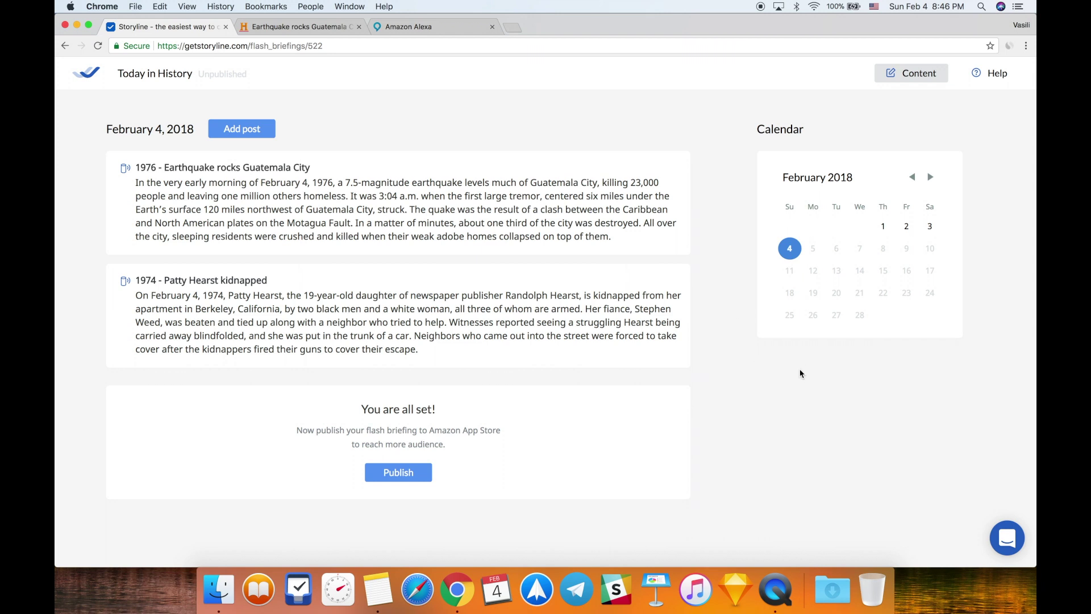
{"action": "left_click", "coordinate": [886, 229]}
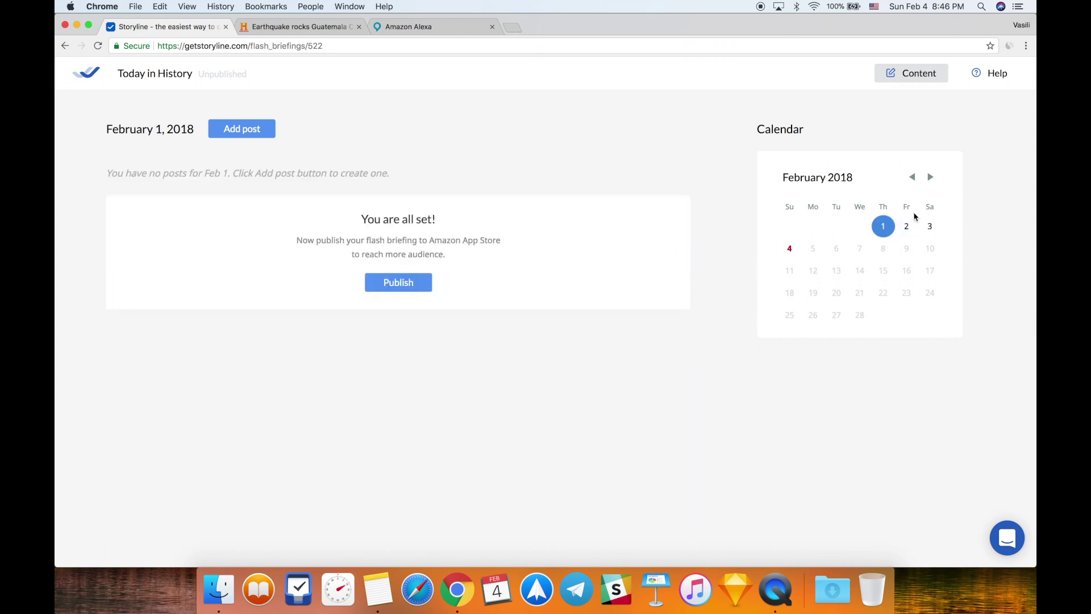
{"action": "left_click", "coordinate": [909, 226]}
{"action": "left_click", "coordinate": [930, 226]}
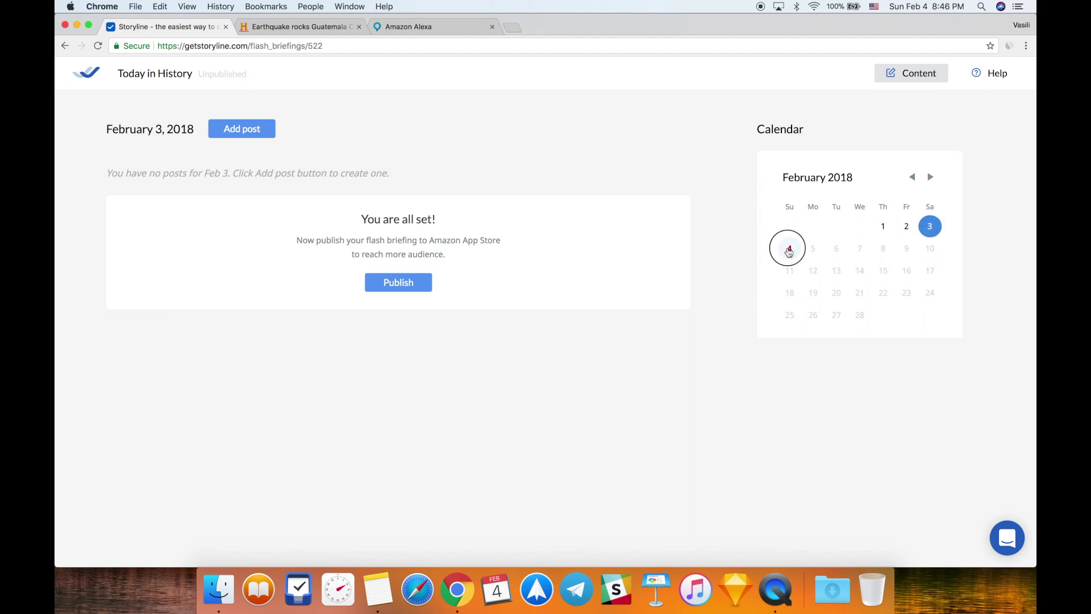
{"action": "left_click", "coordinate": [789, 251]}
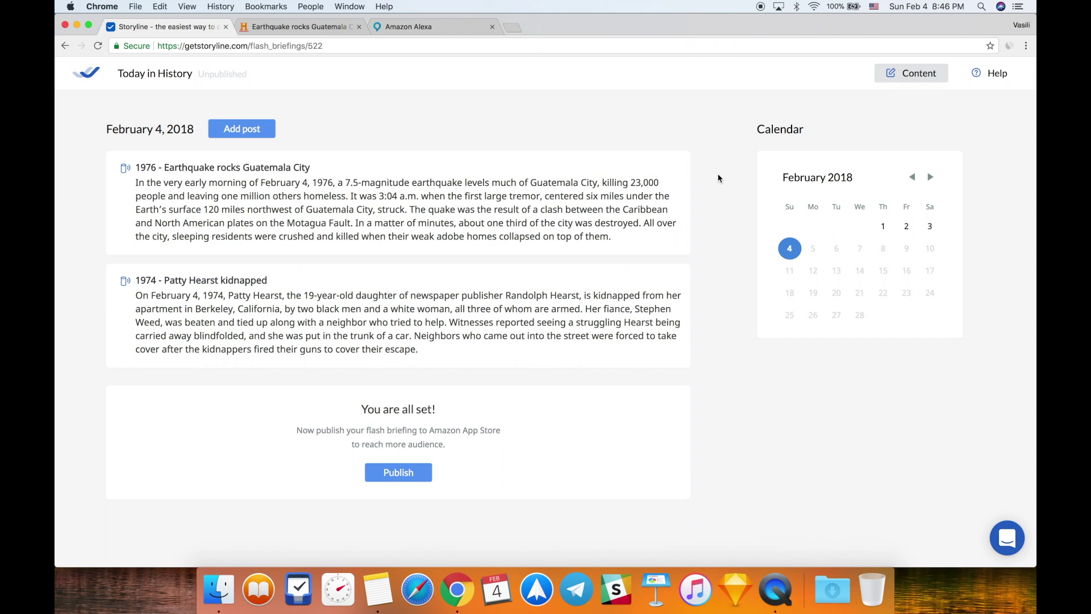
{"action": "left_click", "coordinate": [816, 250]}
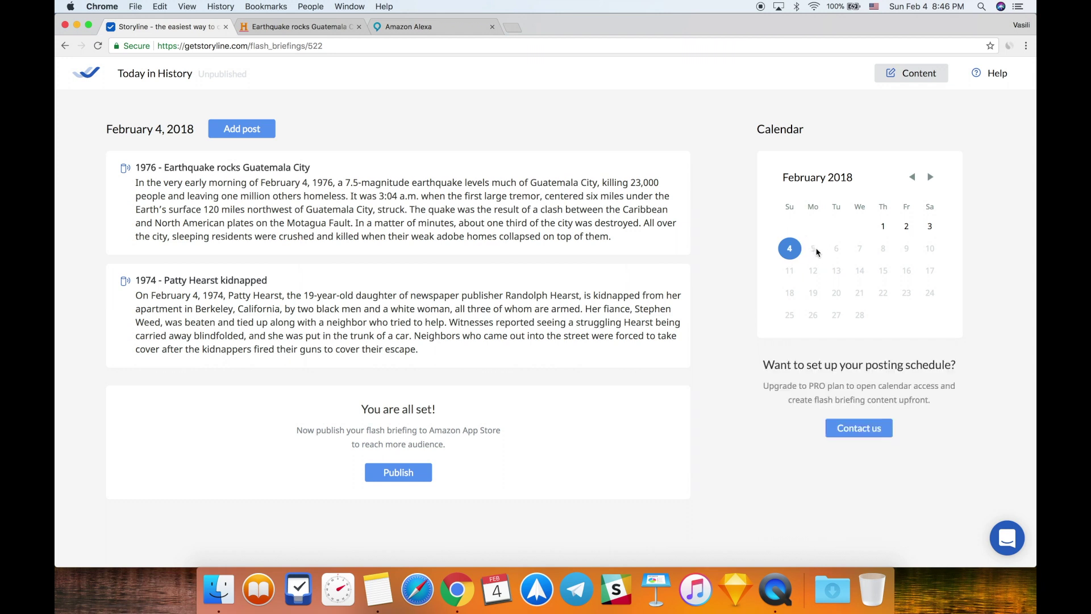
Select and then deselect the posting schedule upgrade notice's heading.
{"action": "triple_click", "coordinate": [864, 365]}
{"action": "left_click", "coordinate": [885, 370]}
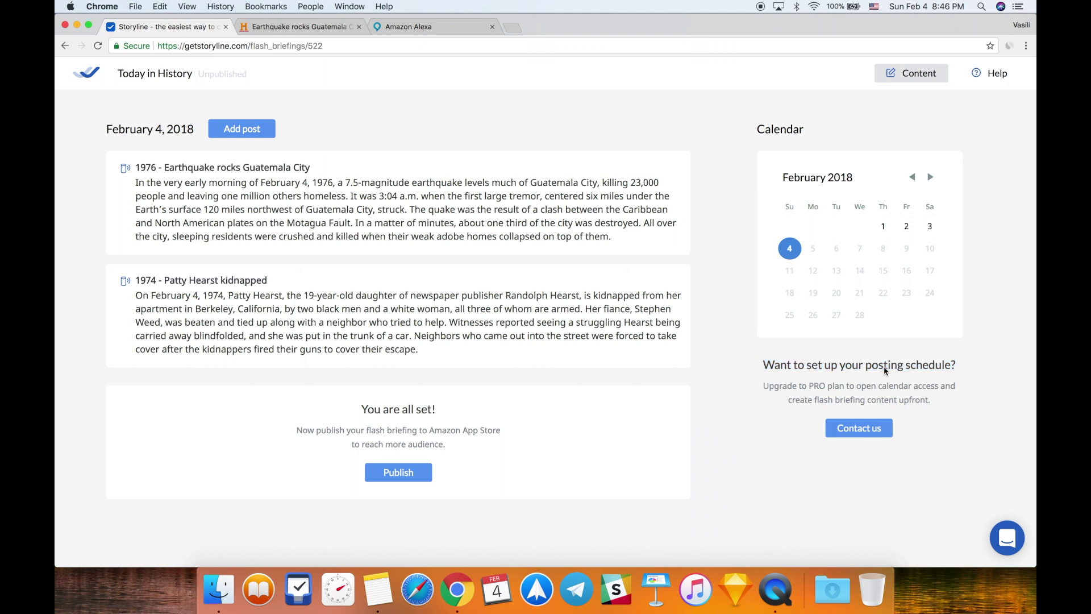